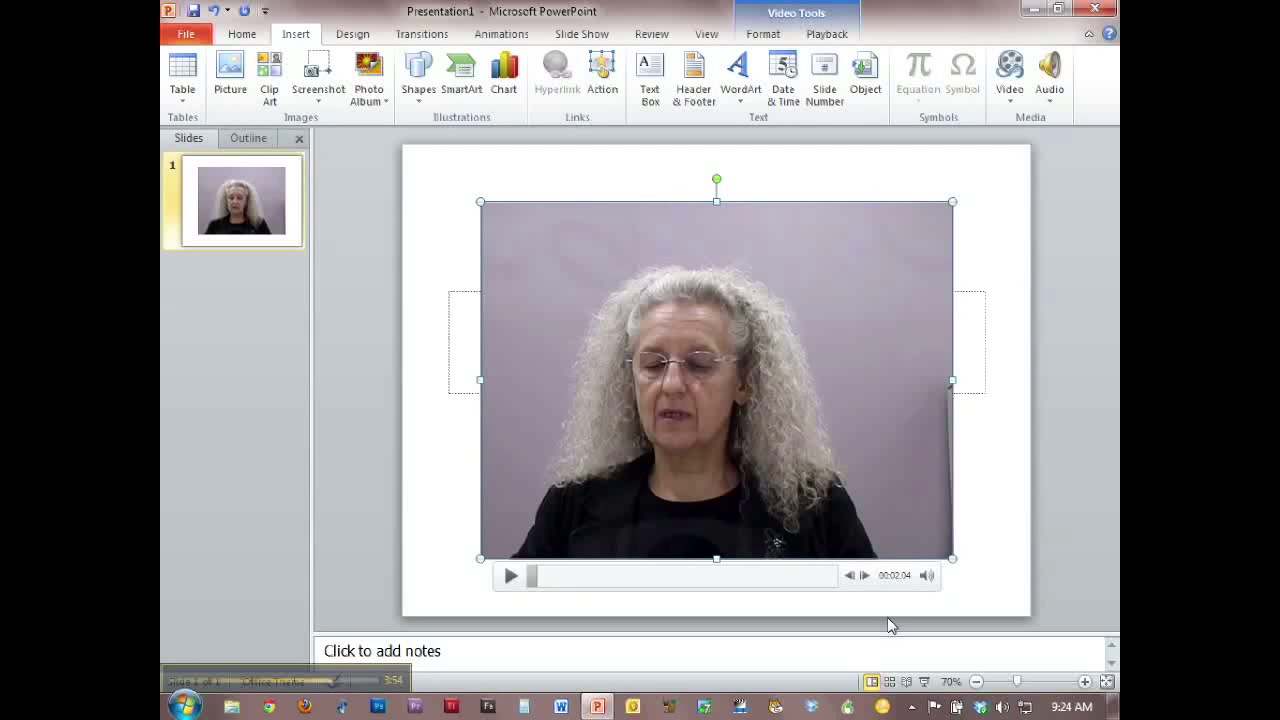
- Preview the slide show, play the embedded video in it, and return to editing the slide
click(924, 681)
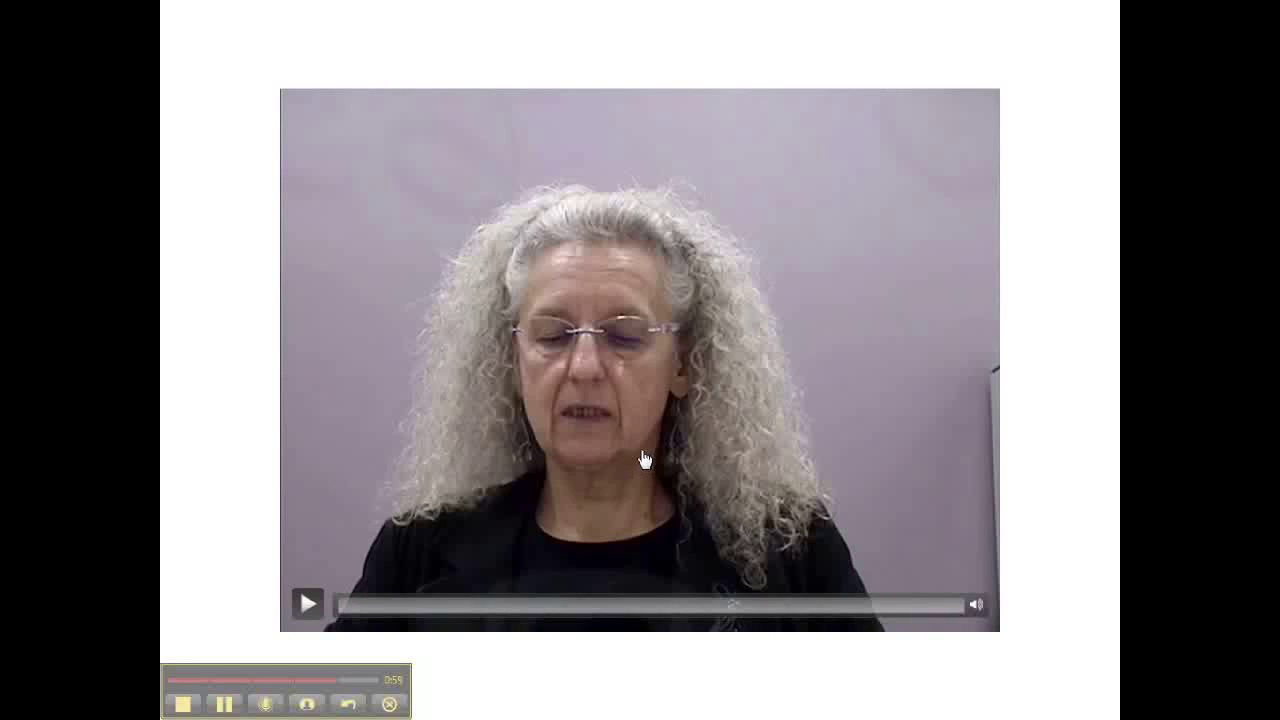
click(306, 606)
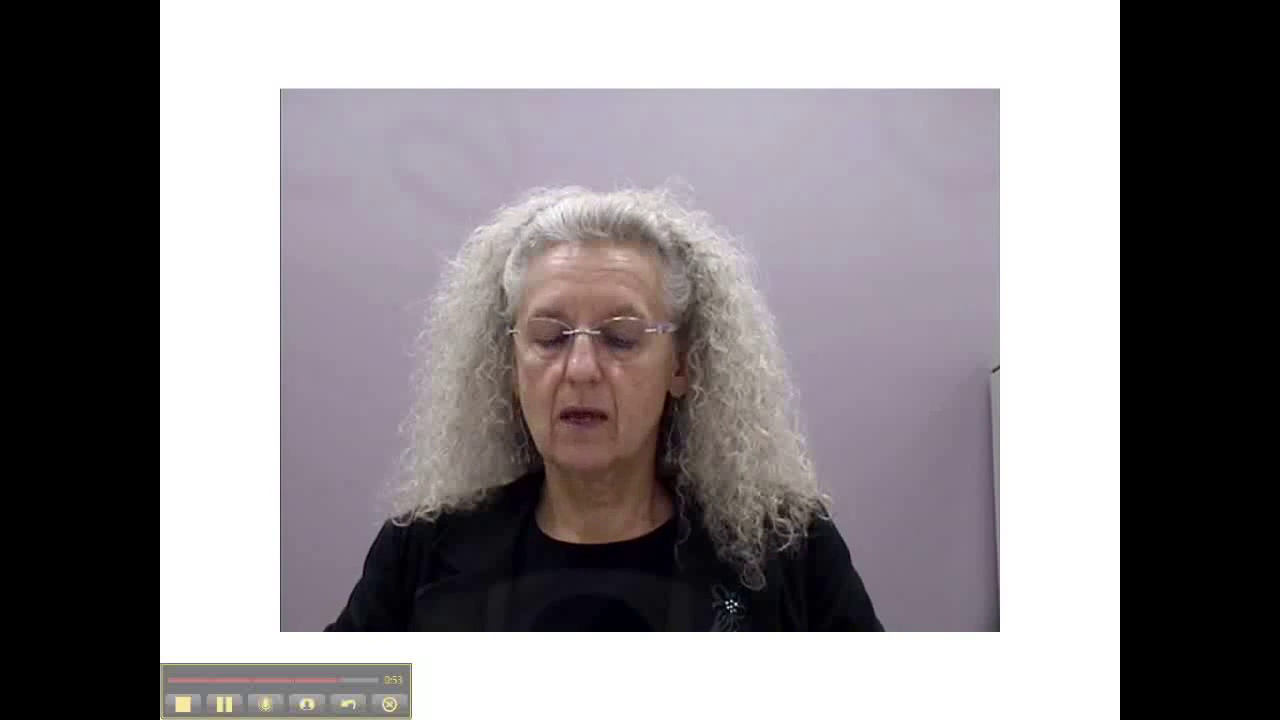
key(Right)
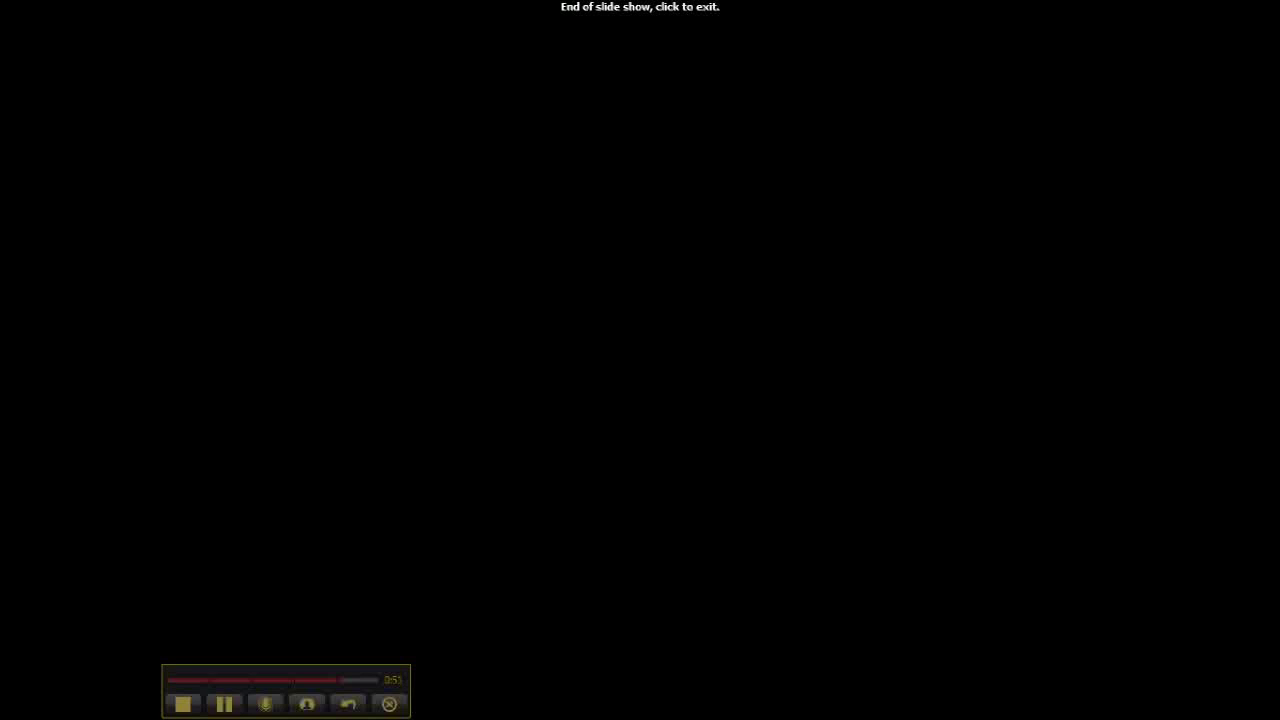
click(381, 540)
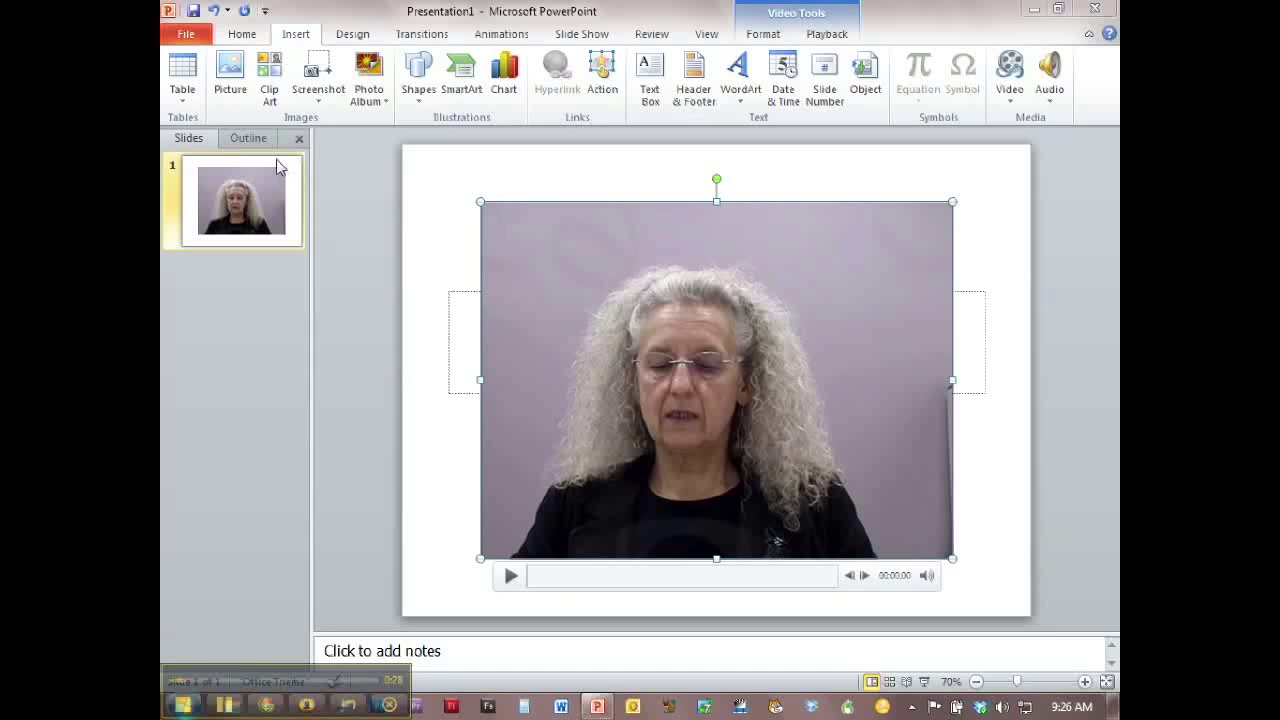
- Save the presentation as MoviePresentation in the presentation folder on the desktop
click(184, 38)
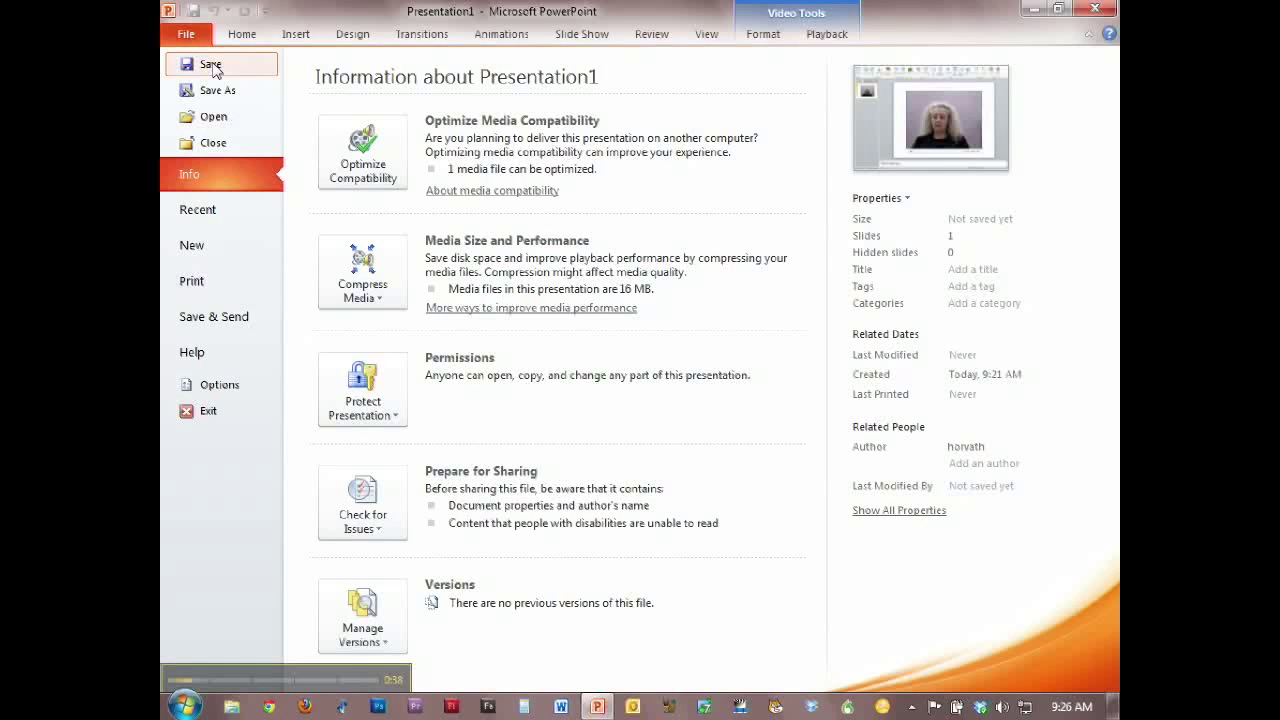
click(211, 65)
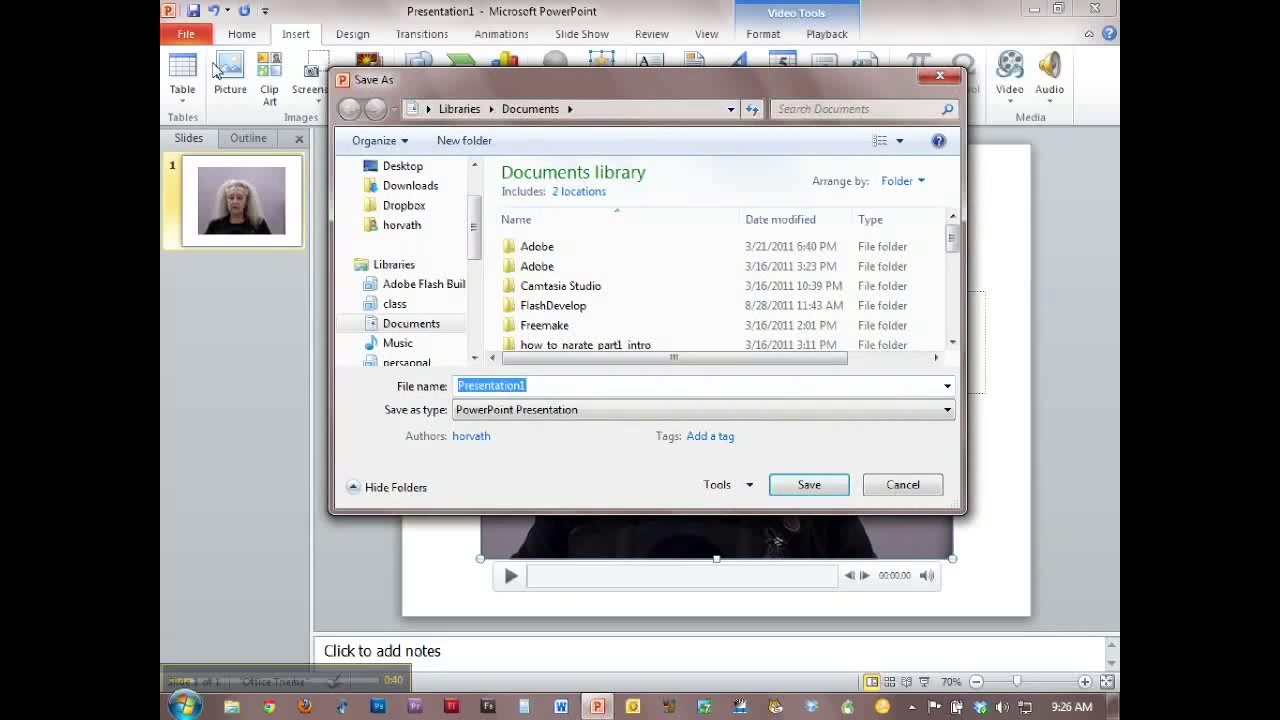
click(410, 168)
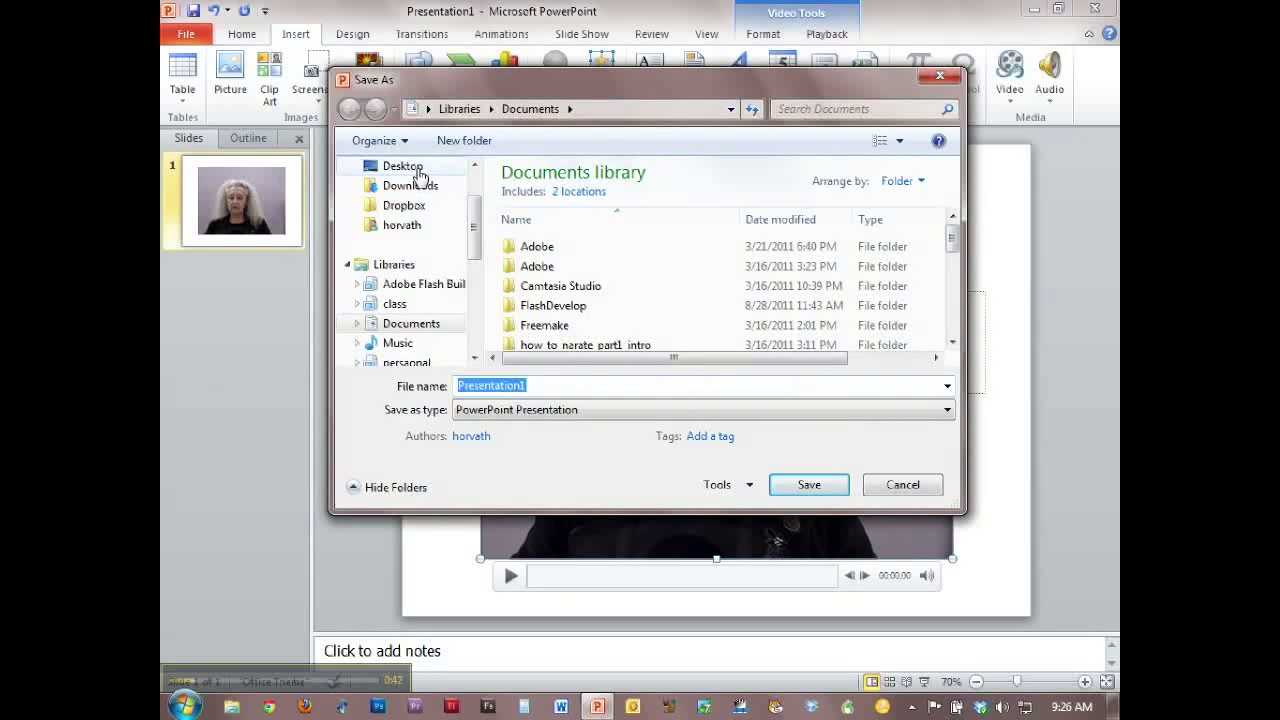
drag(948, 215, 954, 282)
double_click(594, 340)
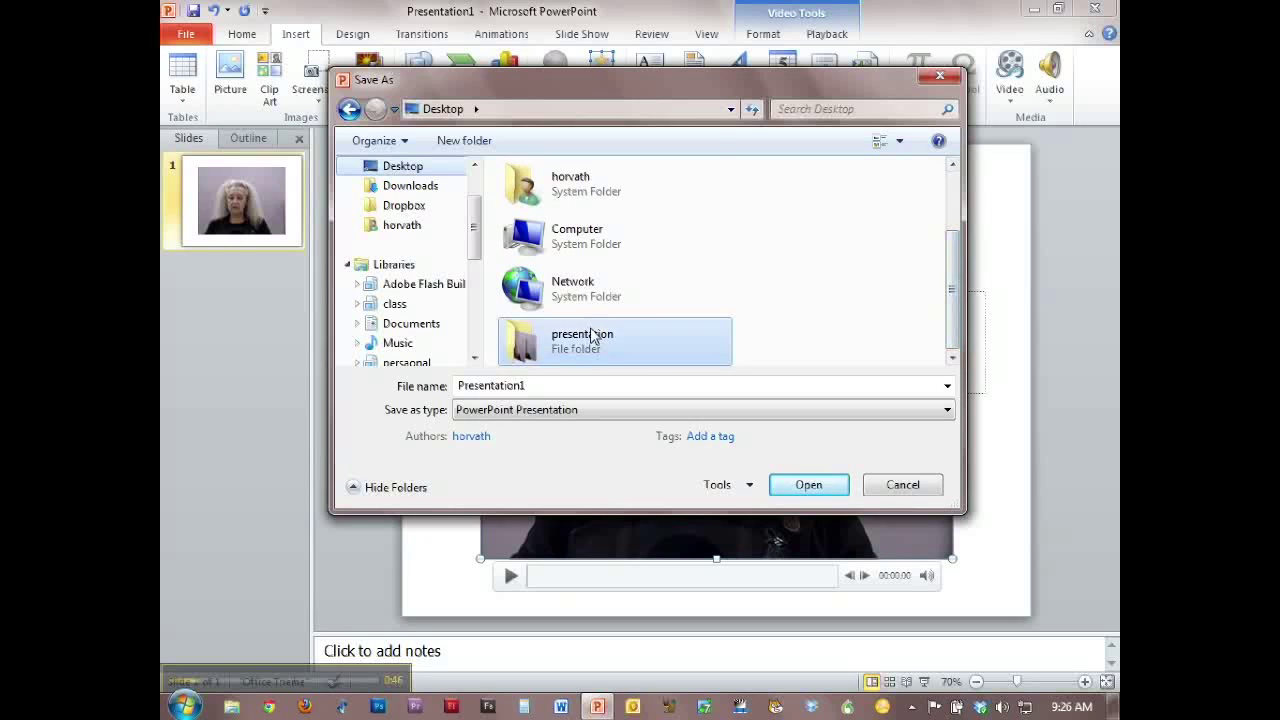
click(547, 387)
key(BackSpace)
text(Movie)
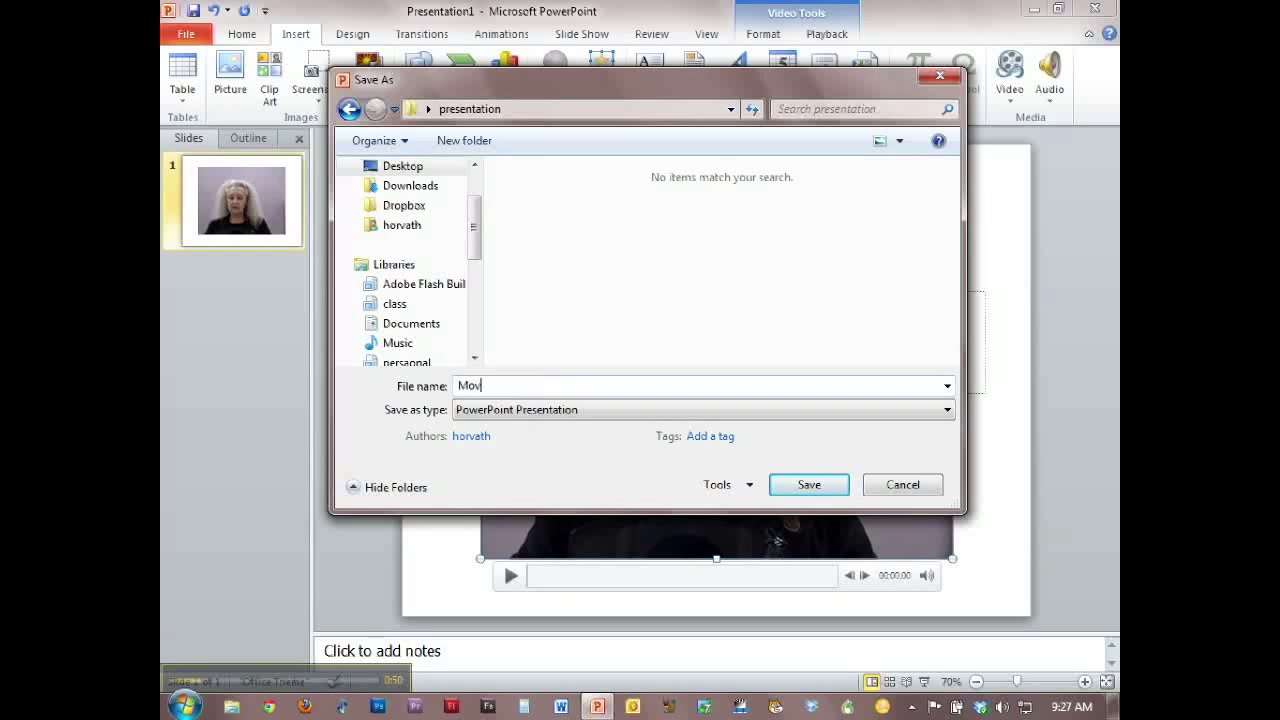
text(Presentation)
click(822, 489)
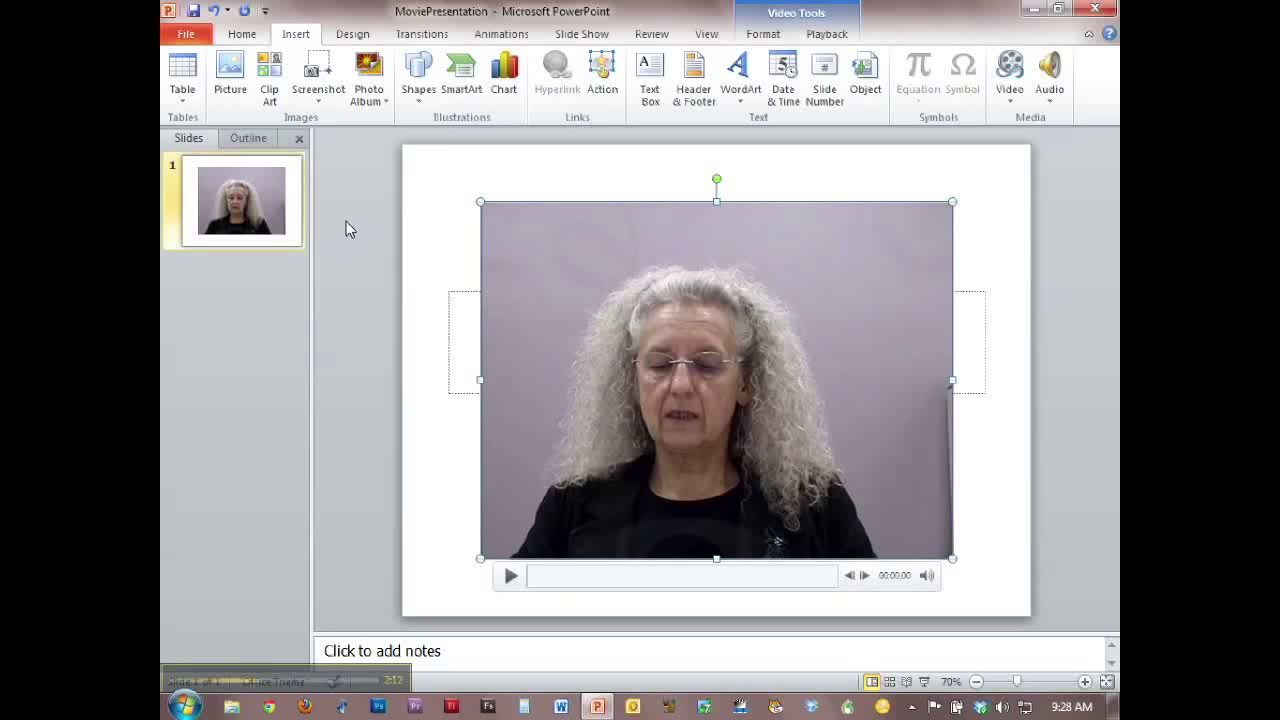
- Start a Package for CD export of the presentation that copies it to a folder
click(184, 36)
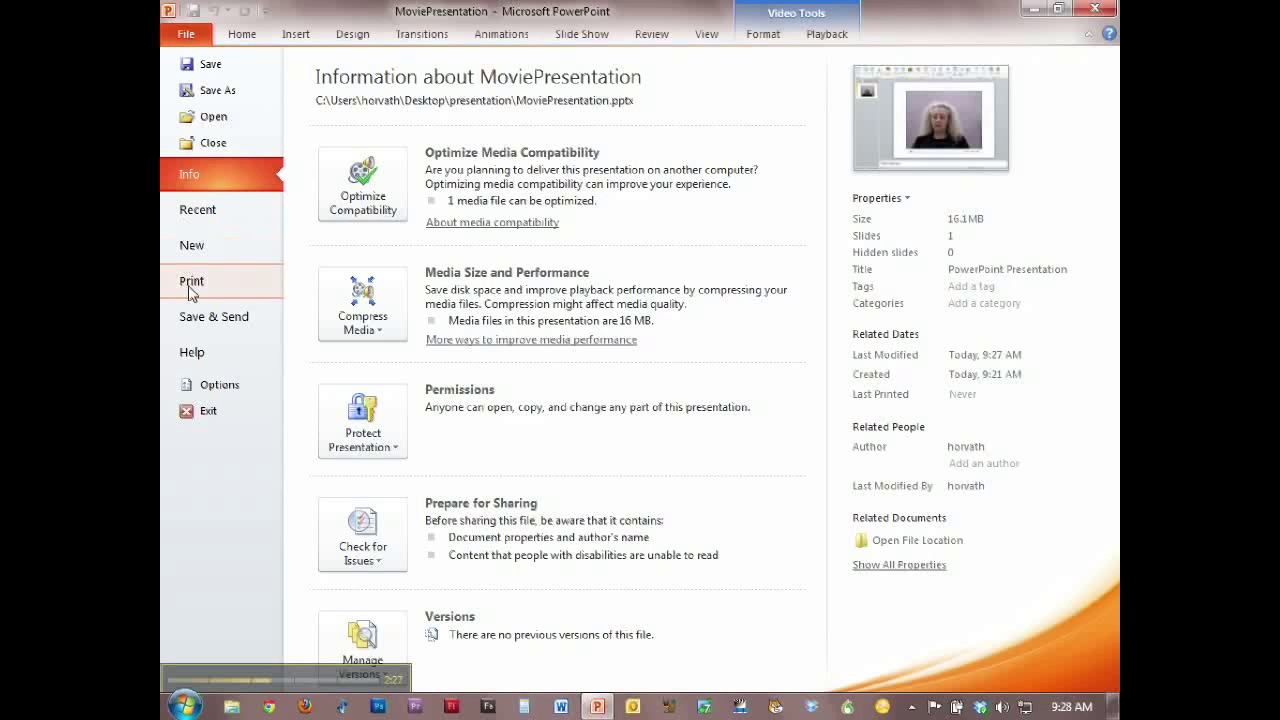
click(191, 322)
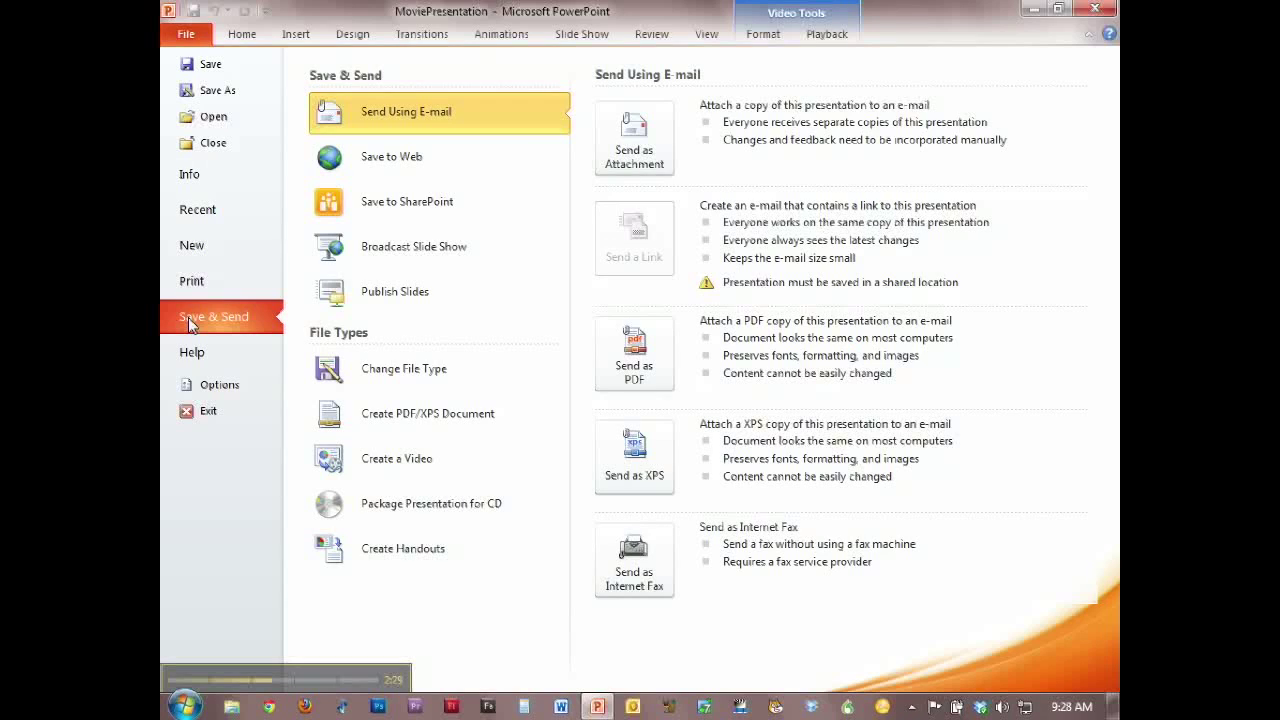
click(377, 513)
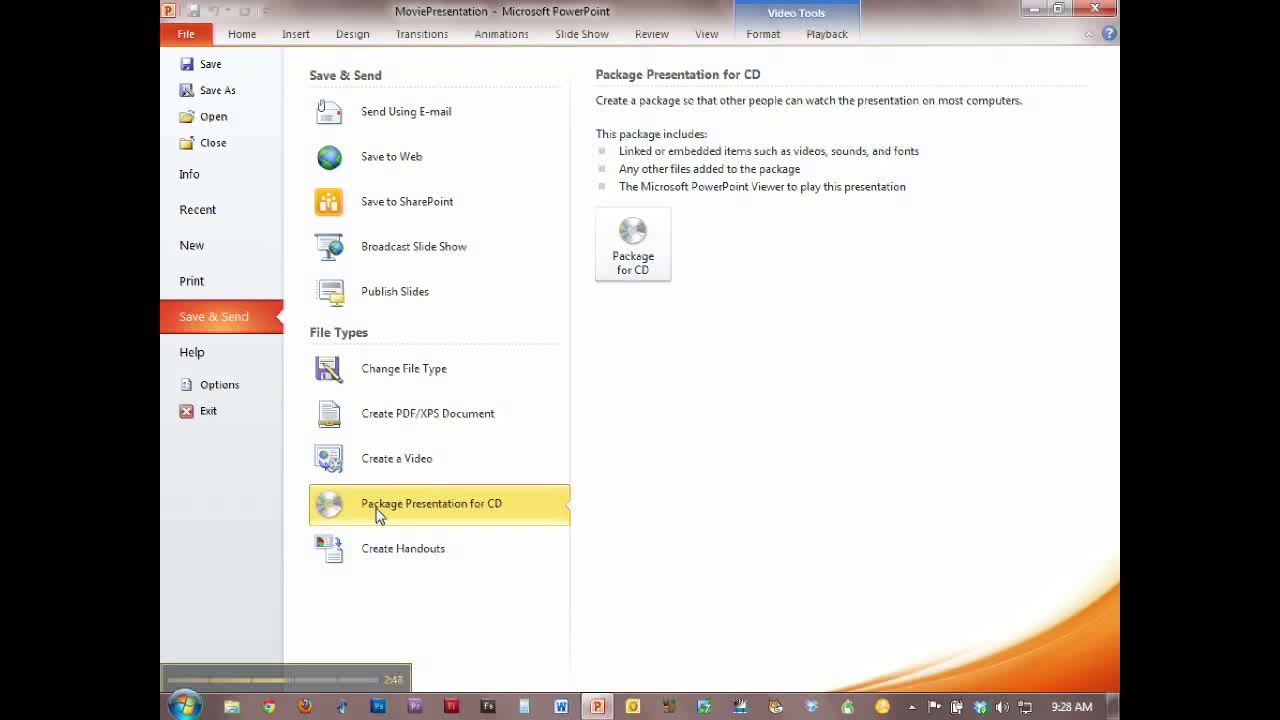
click(641, 235)
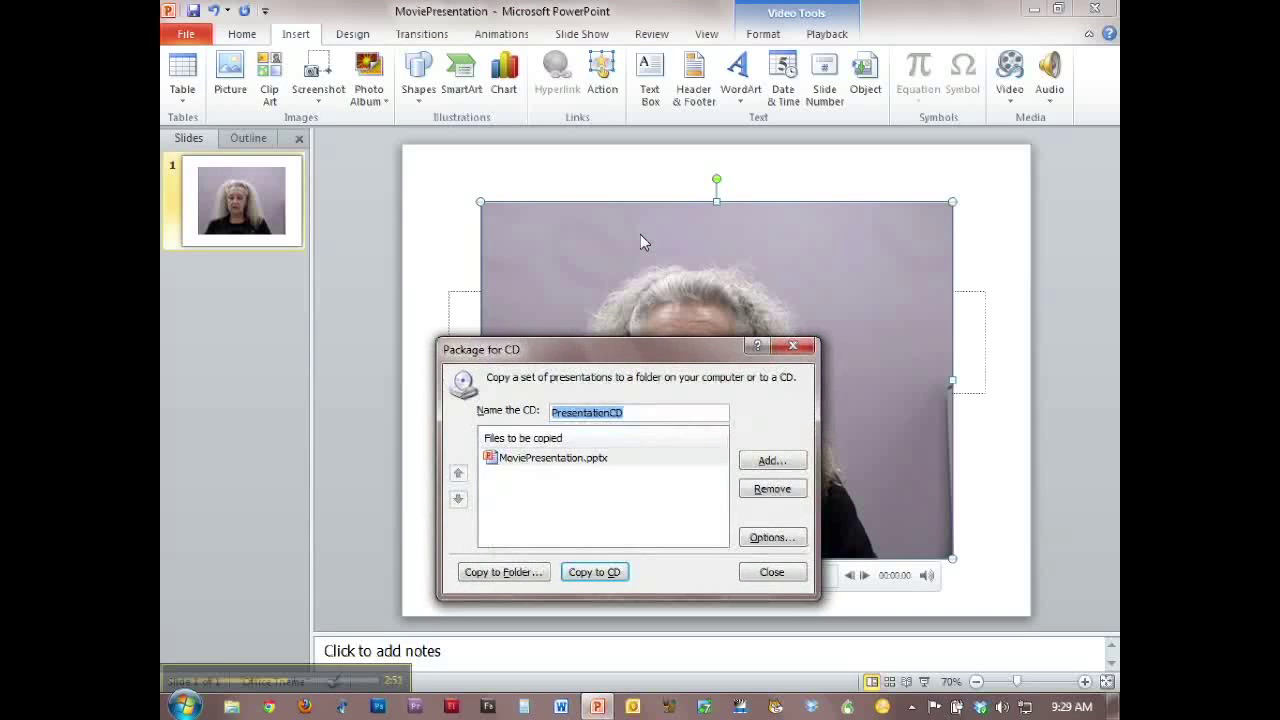
drag(558, 358, 517, 252)
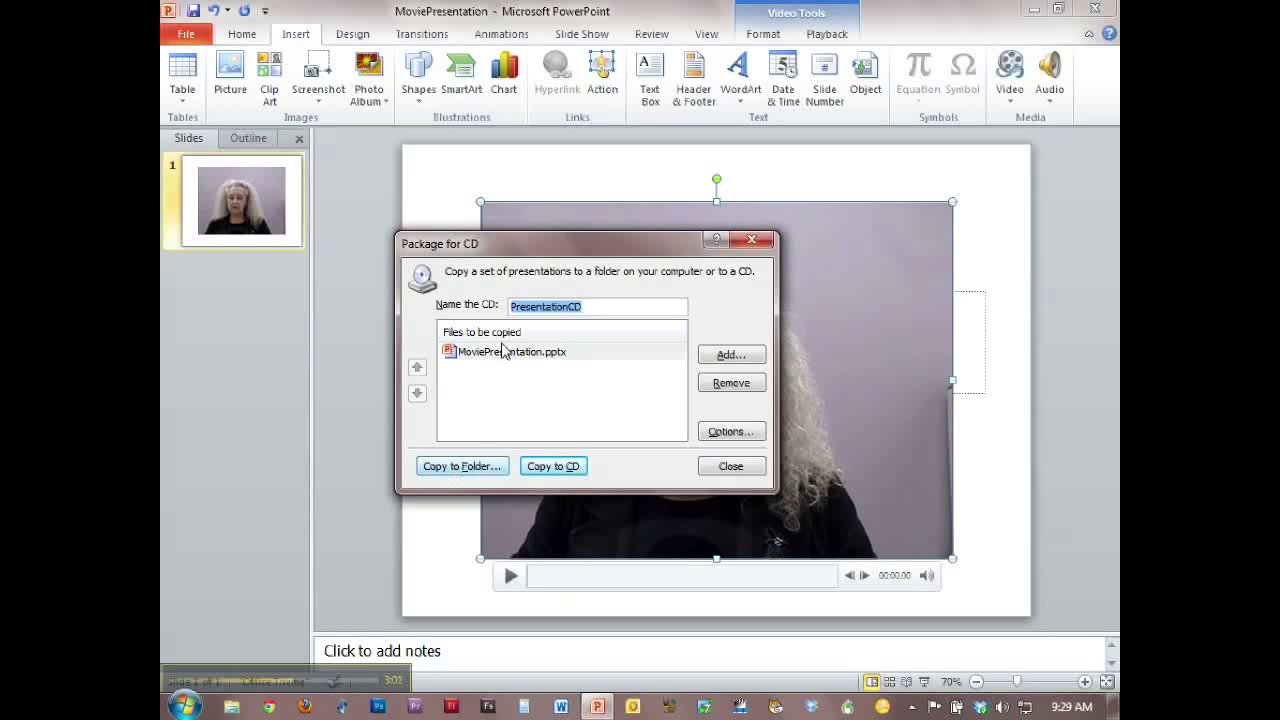
click(453, 477)
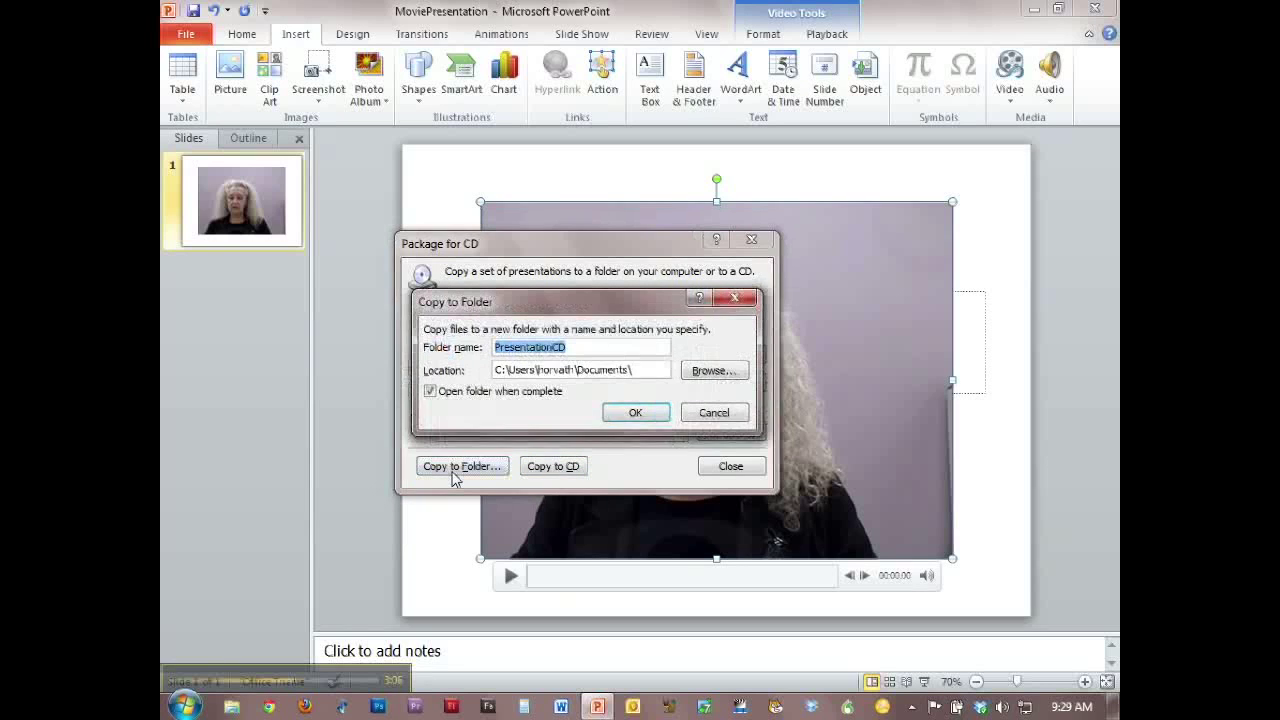
- Name the package folder PresentationFolder-09-22-2011
click(589, 352)
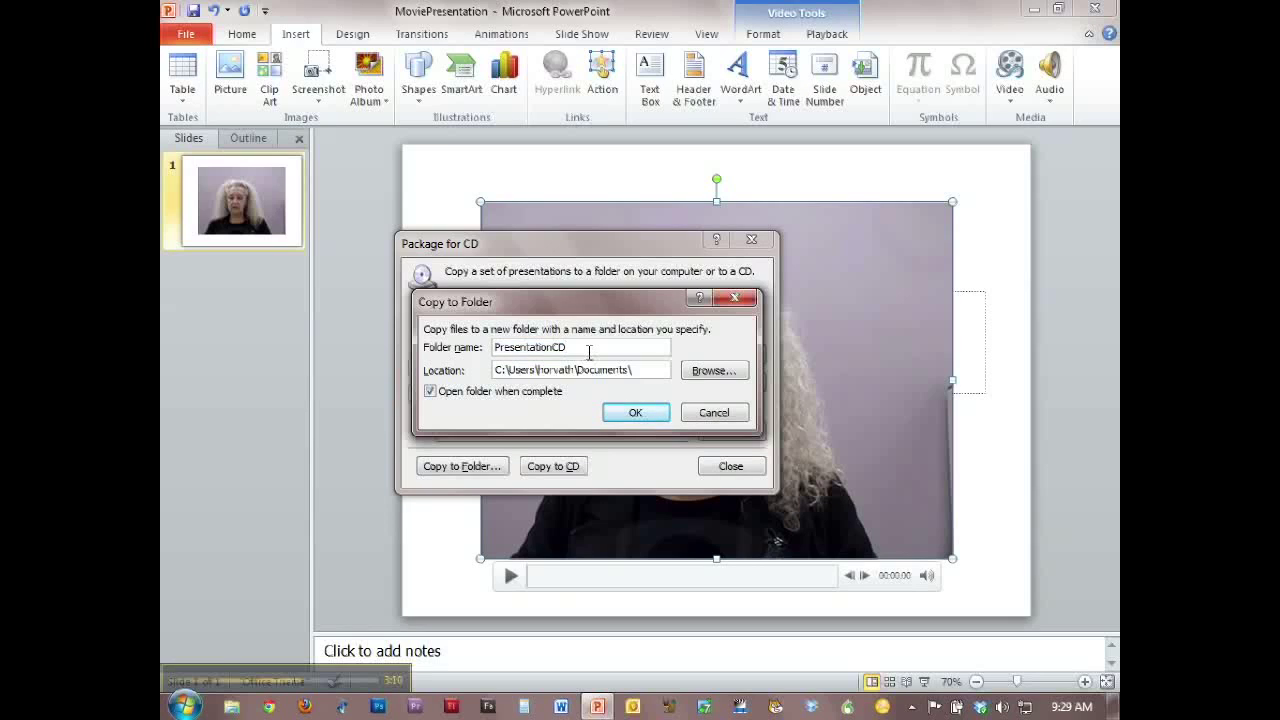
key(BackSpace)
key(BackSpace)
text(Folder)
text(-09-22-2011)
- Set the package location to the Desktop and create the package with linked files included
click(708, 371)
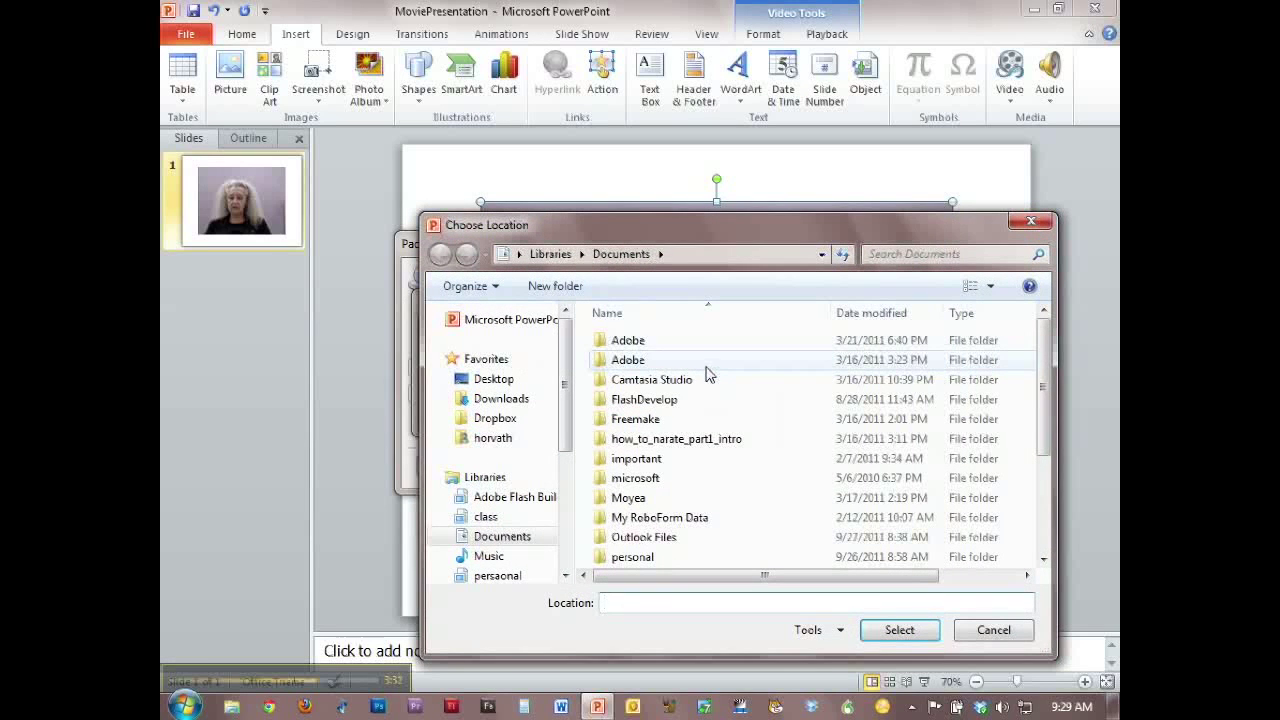
click(490, 378)
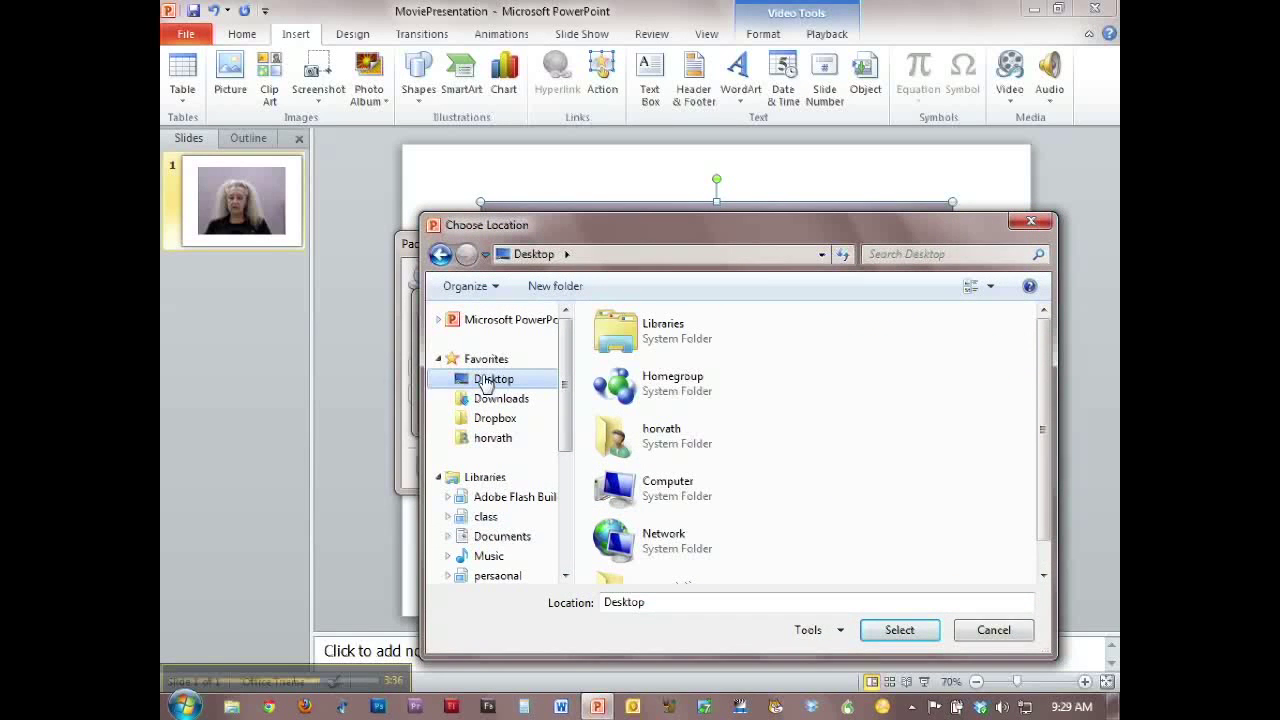
click(892, 632)
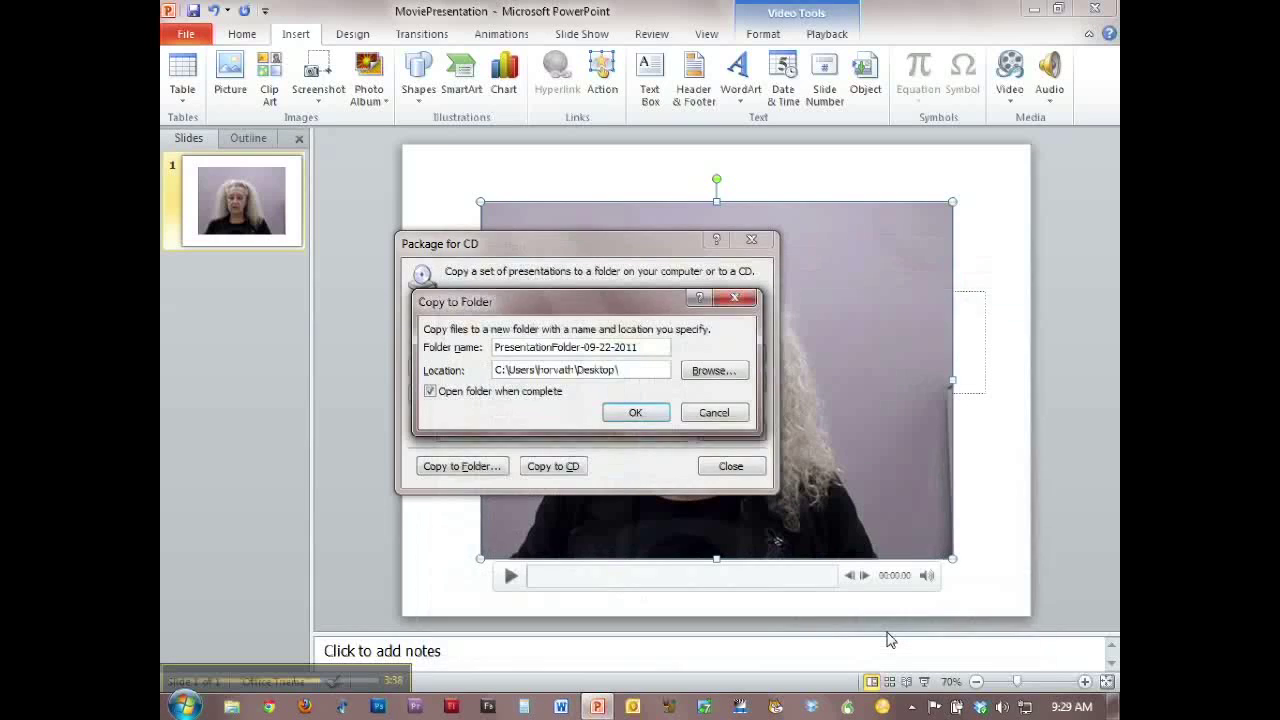
click(632, 413)
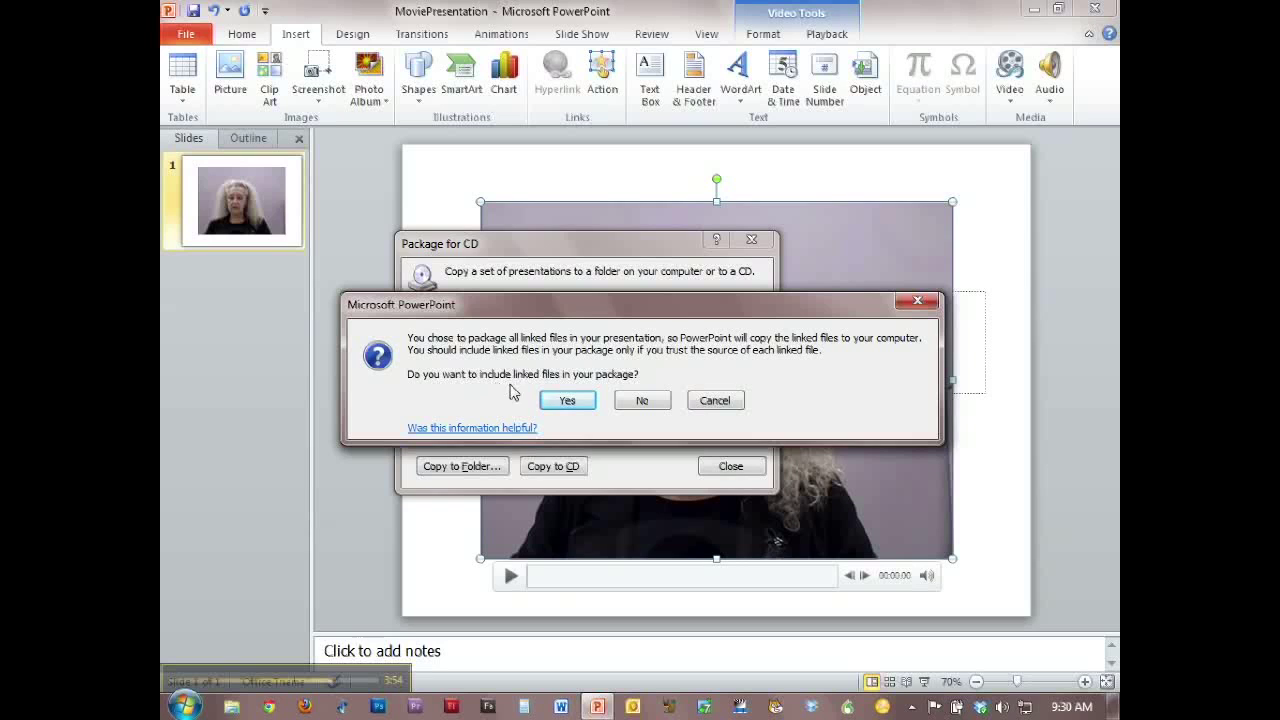
click(568, 400)
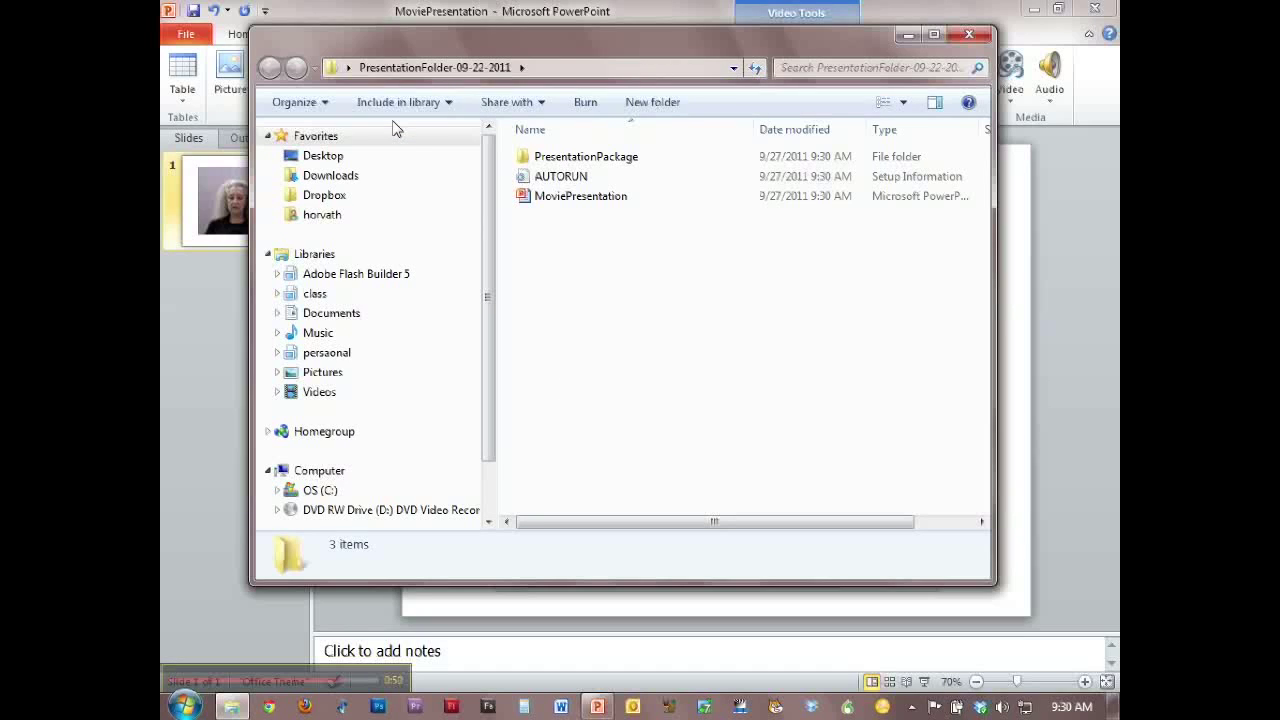
- Close the package folder window and the packaging dialog, and minimize the presentation to show the desktop
click(969, 35)
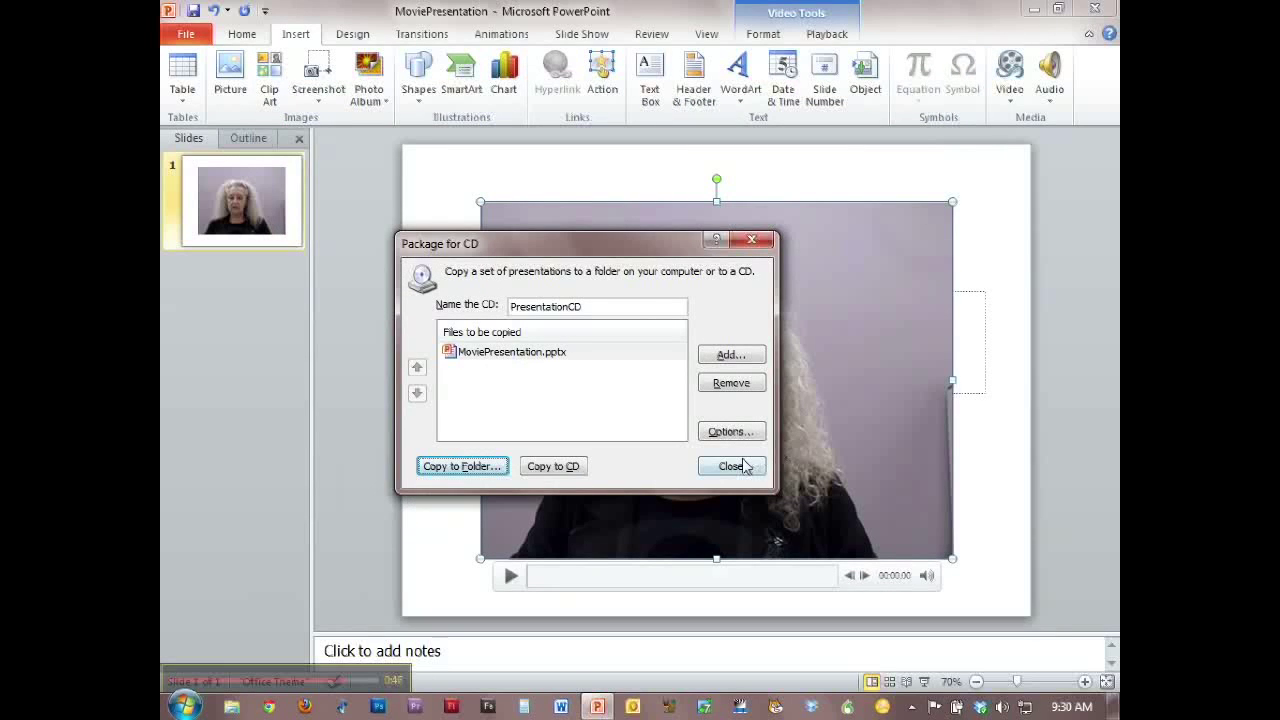
click(745, 466)
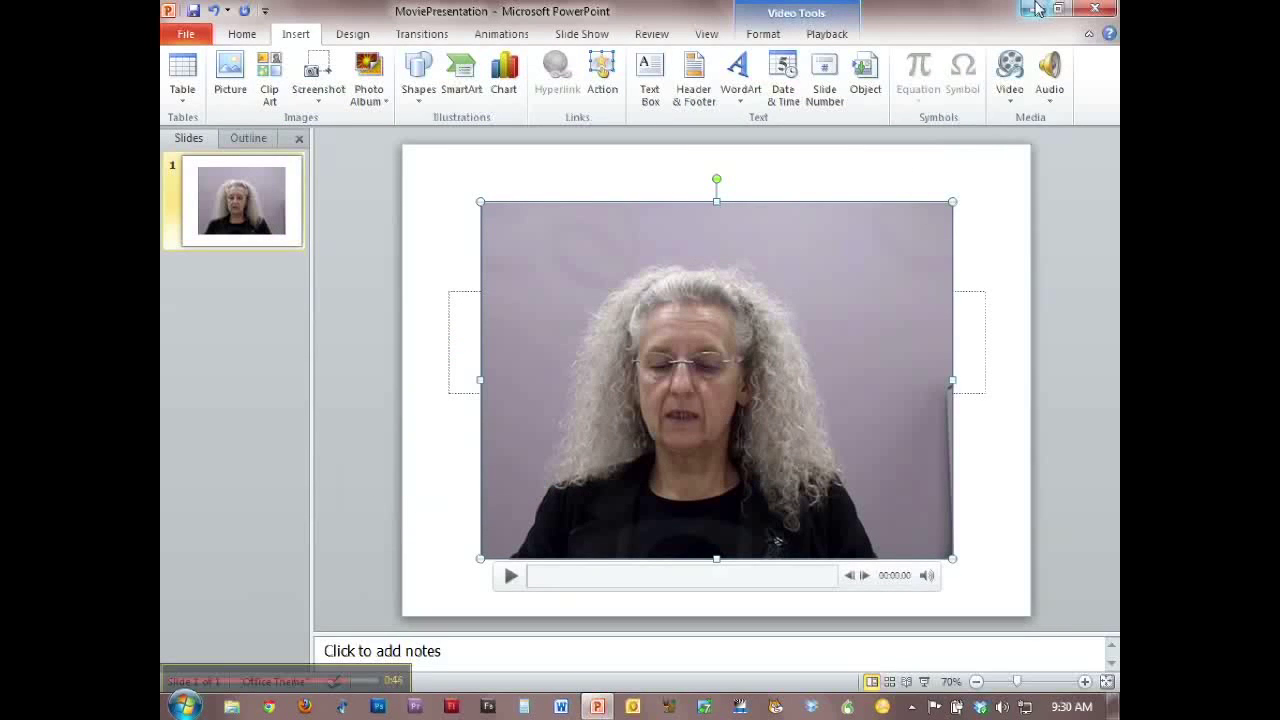
click(1036, 9)
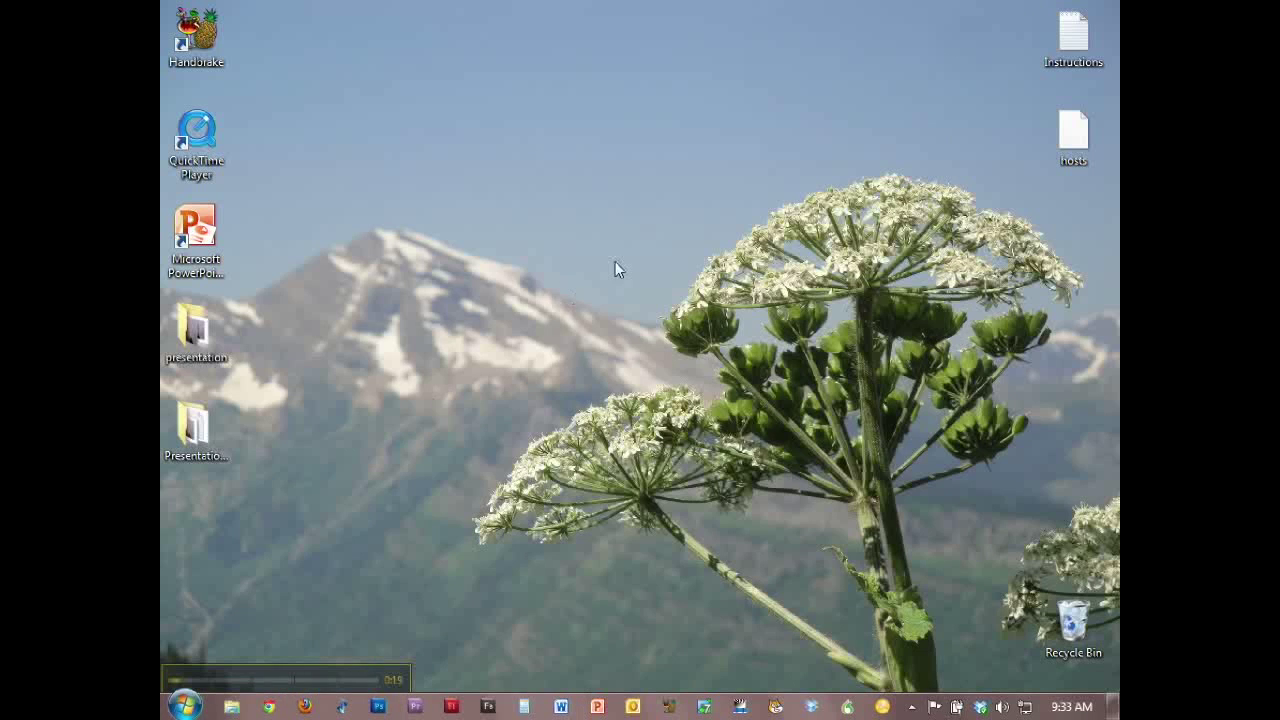
- Check the contents of the presentation folder on the desktop and the details of the PresentationFolder-09-22-2011 folder
click(184, 358)
double_click(184, 340)
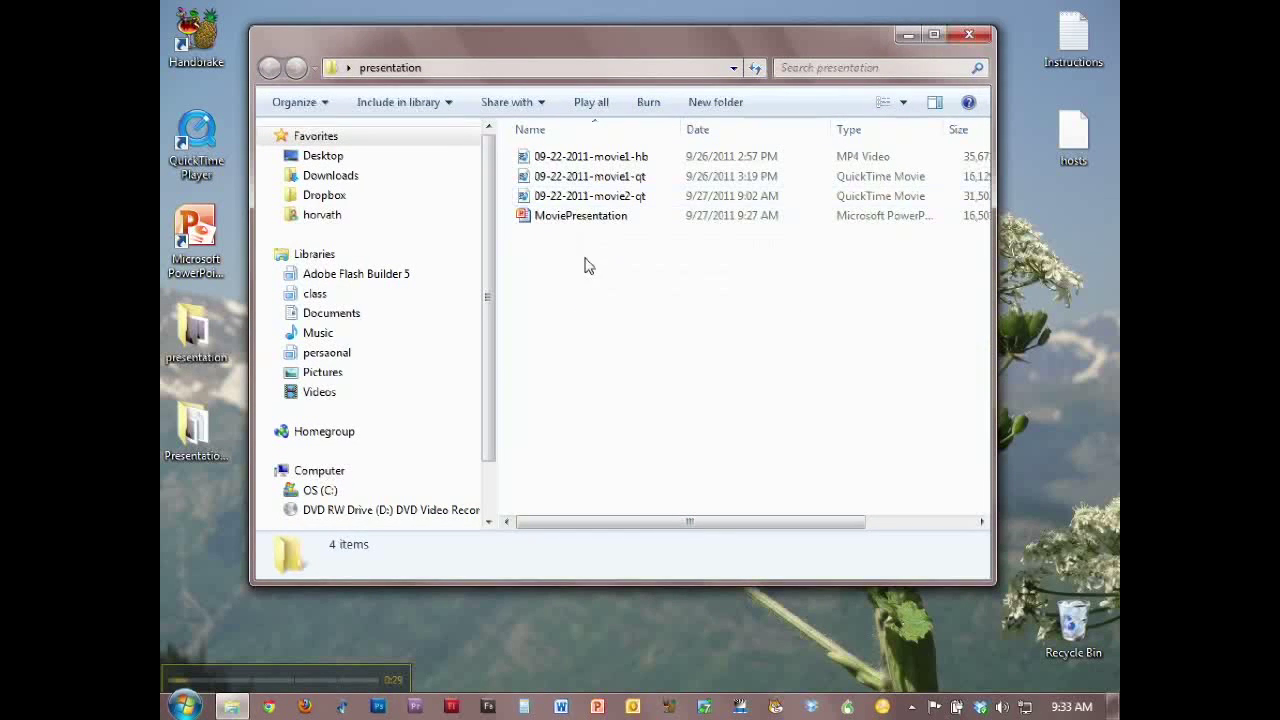
click(967, 36)
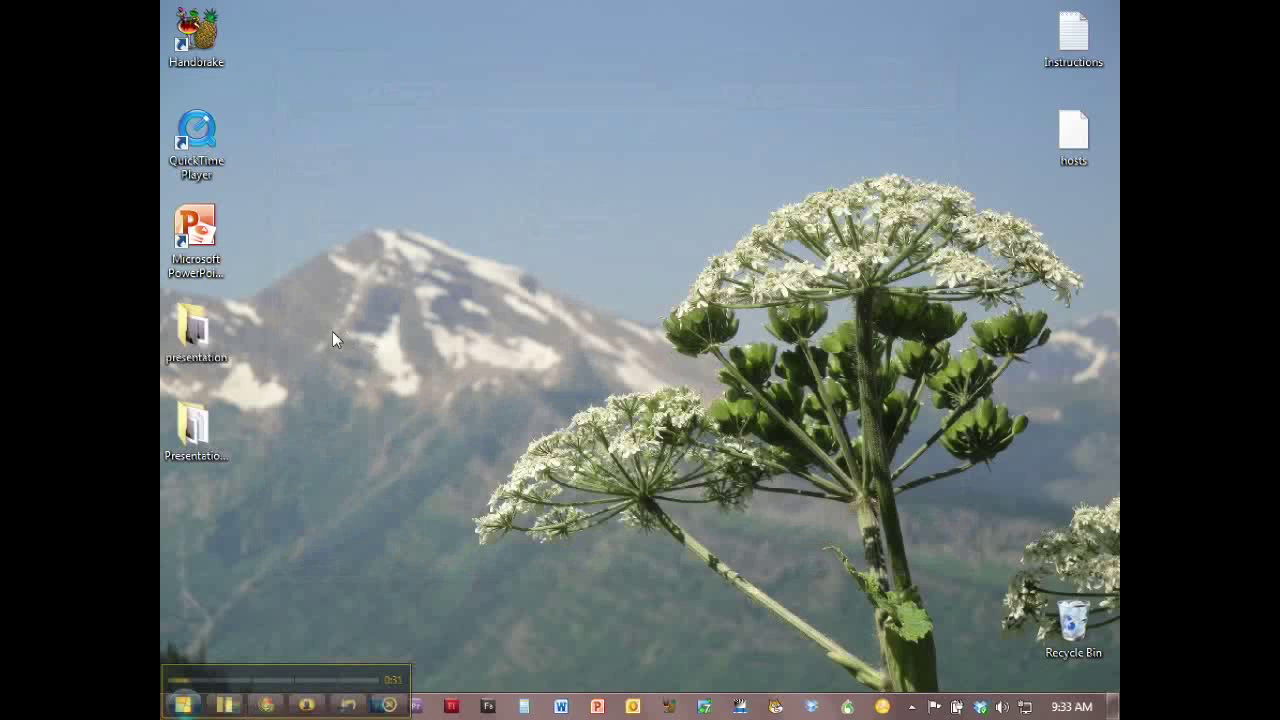
click(192, 445)
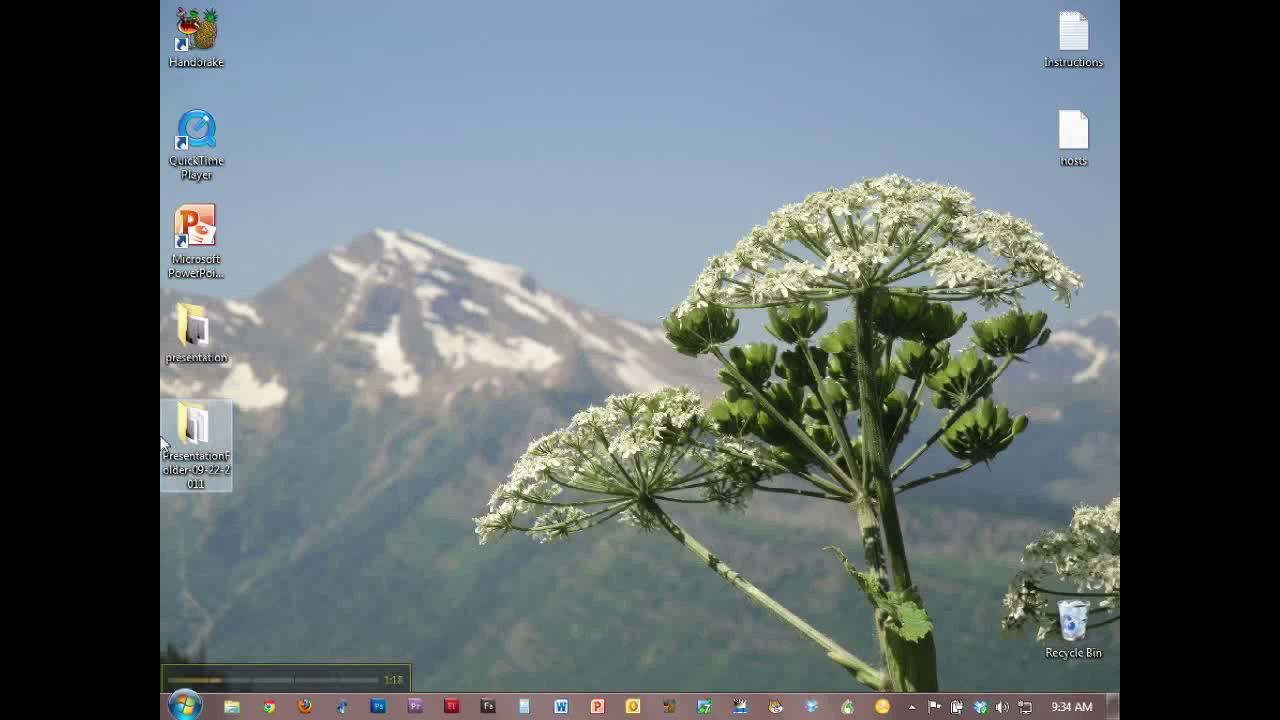
mouse_move(202, 424)
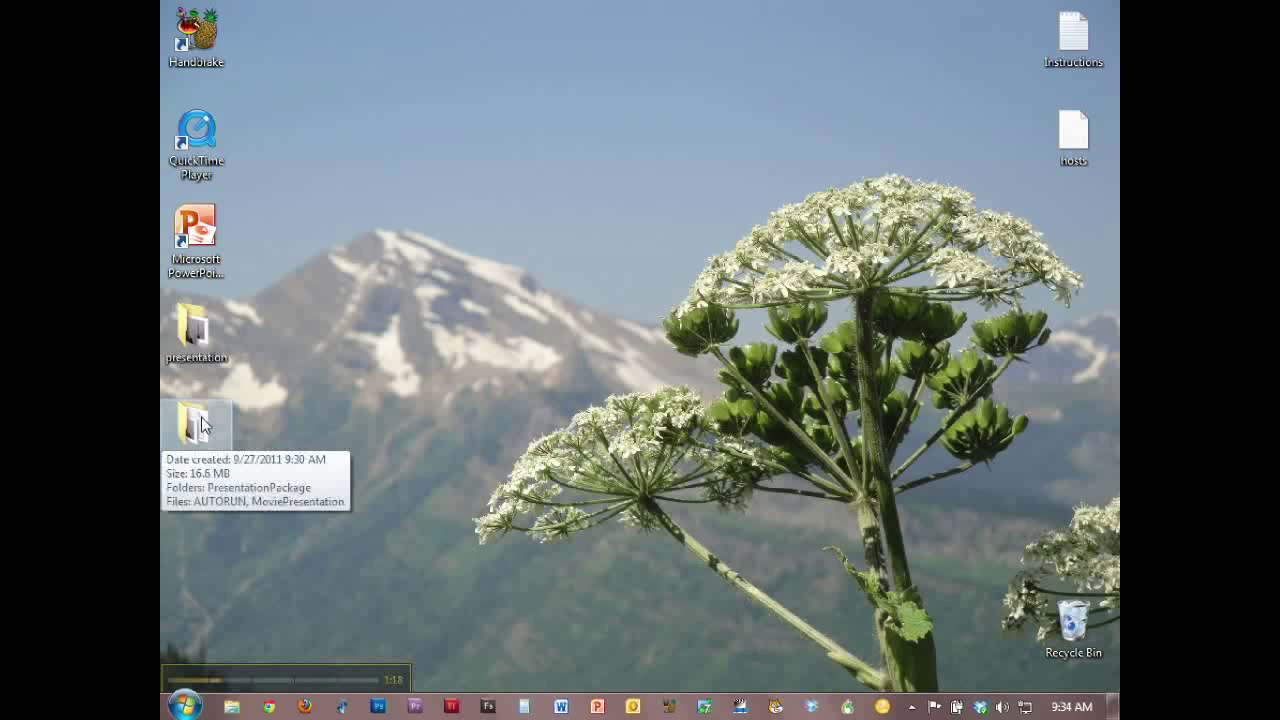